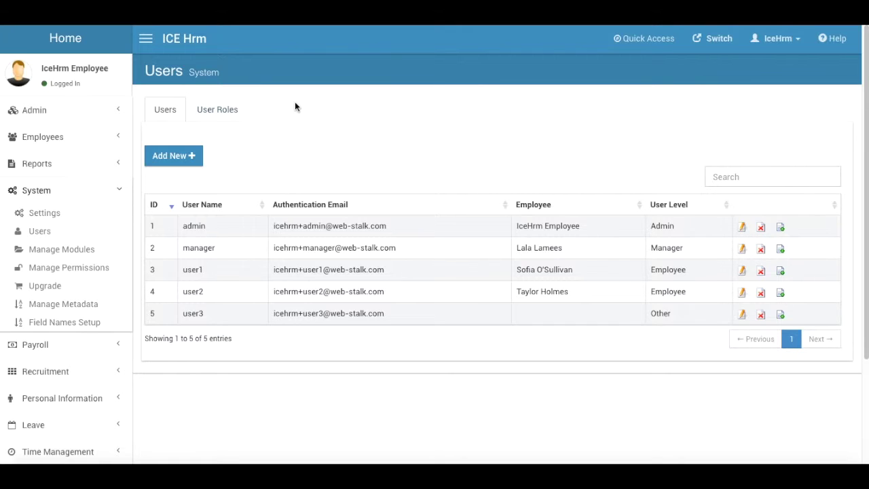
Open the admin account's edit form from the System Users list.
{"action": "left_click", "coordinate": [743, 229]}
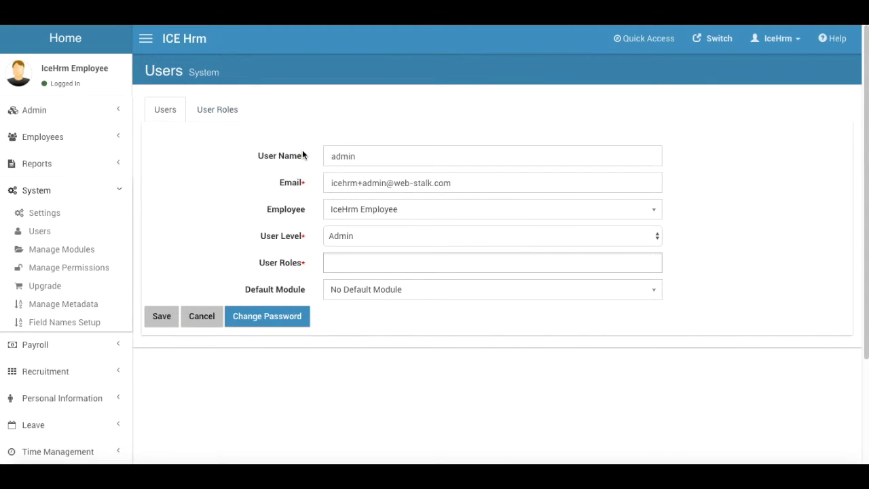
{"action": "left_click", "coordinate": [353, 235]}
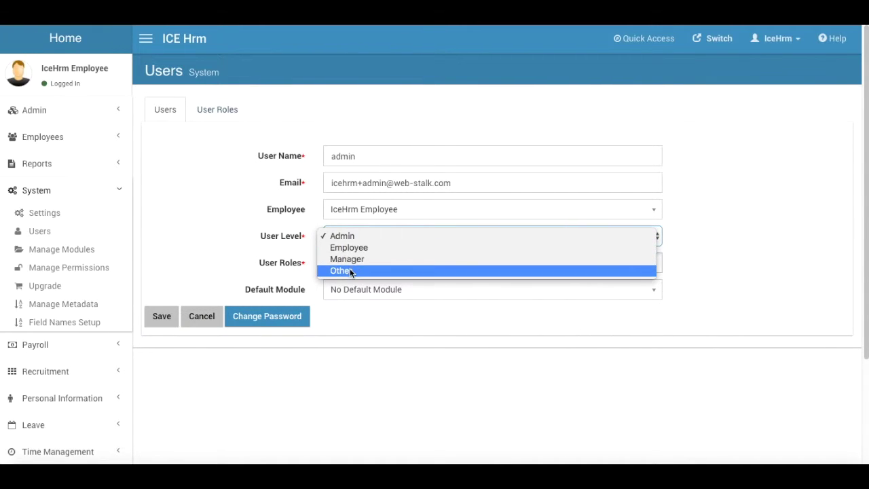
{"action": "left_click", "coordinate": [230, 225]}
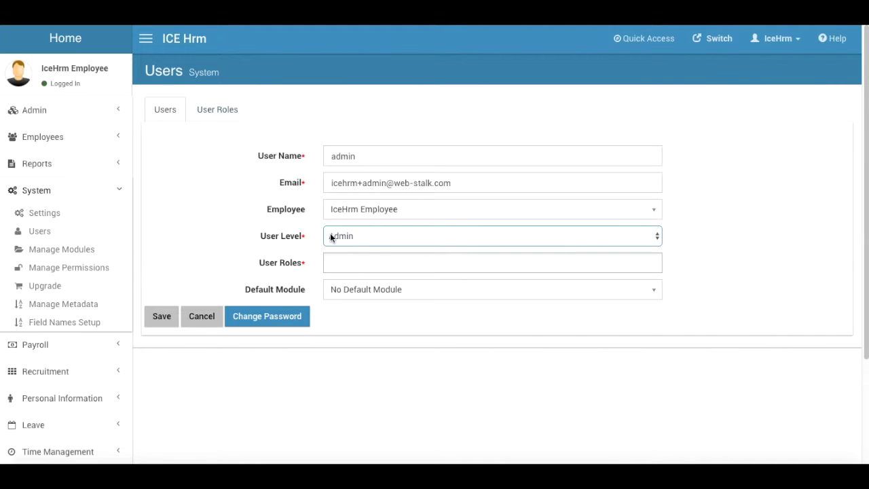
{"action": "left_click", "coordinate": [168, 110]}
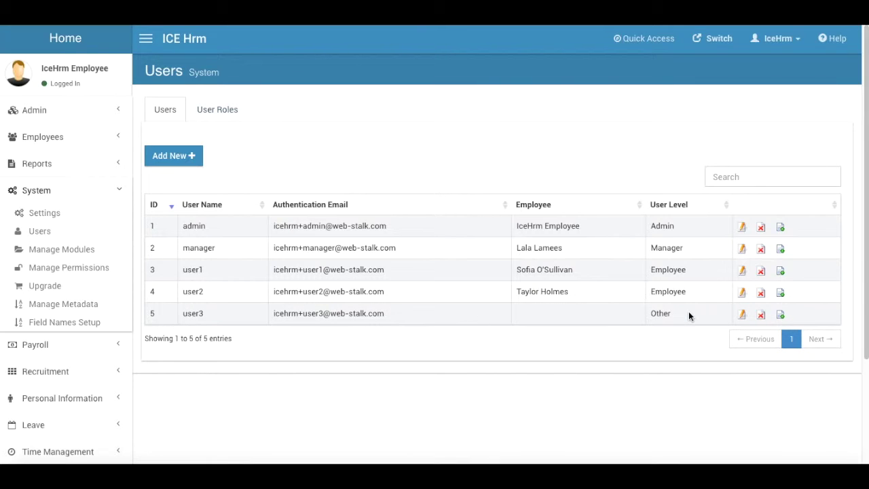
{"action": "left_click", "coordinate": [742, 314]}
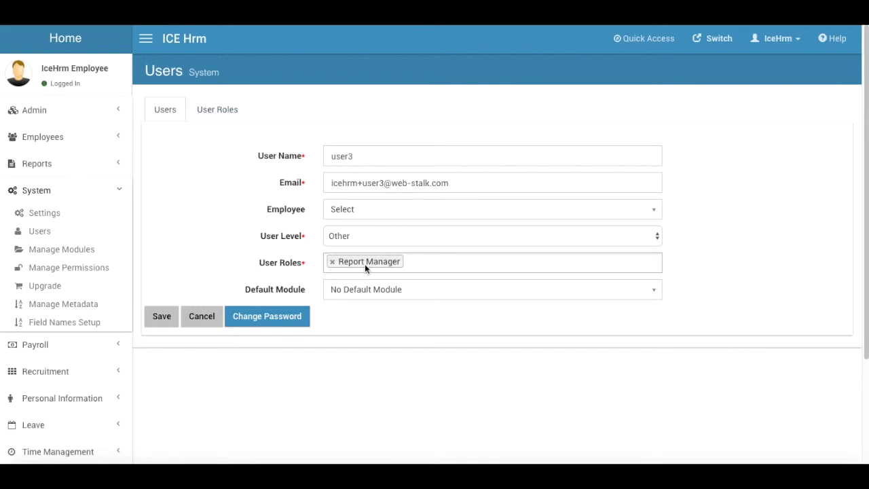
{"action": "left_click", "coordinate": [201, 316]}
{"action": "left_click", "coordinate": [210, 110]}
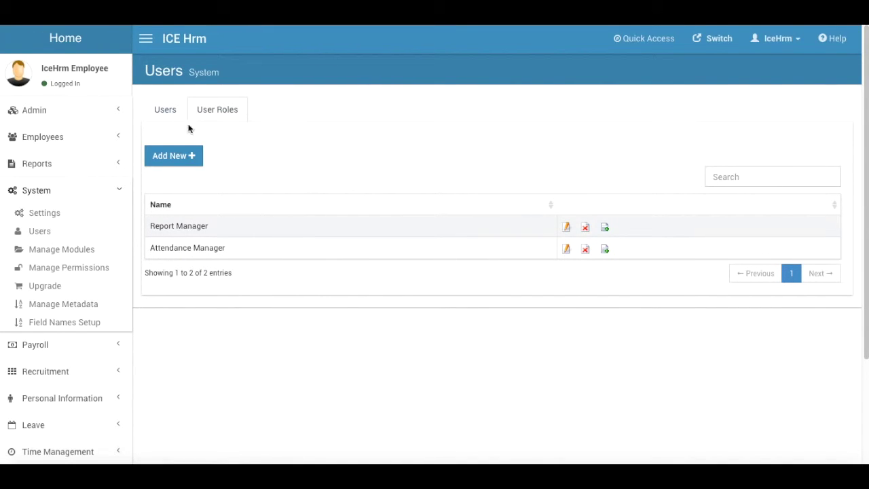
{"action": "left_click", "coordinate": [169, 114]}
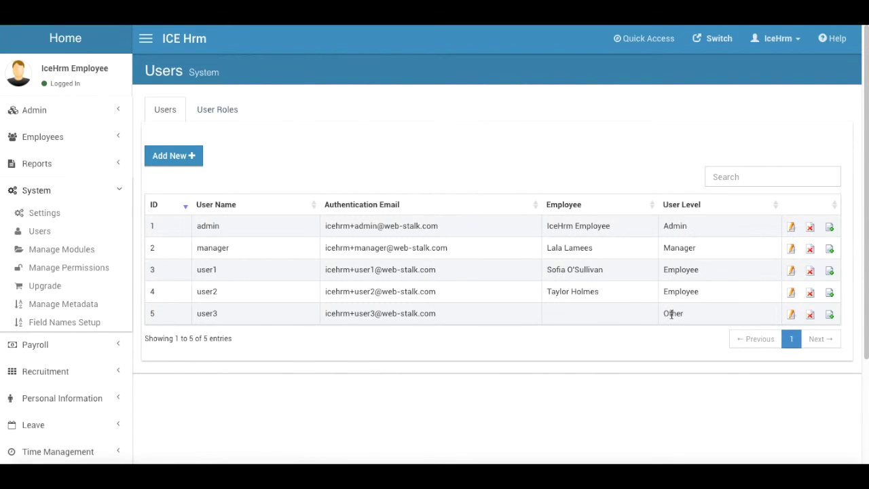
Edit user3, choose Reports Reports as its default module, and attempt to save.
{"action": "left_click", "coordinate": [792, 315]}
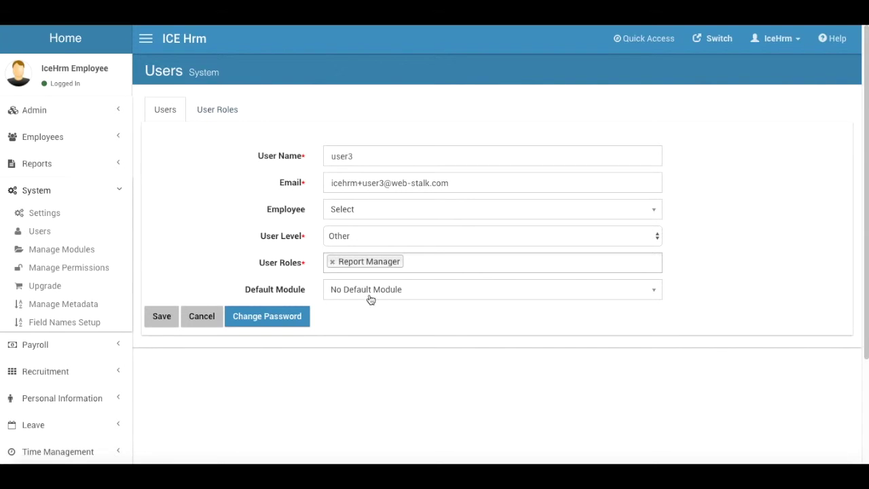
{"action": "left_click", "coordinate": [392, 289]}
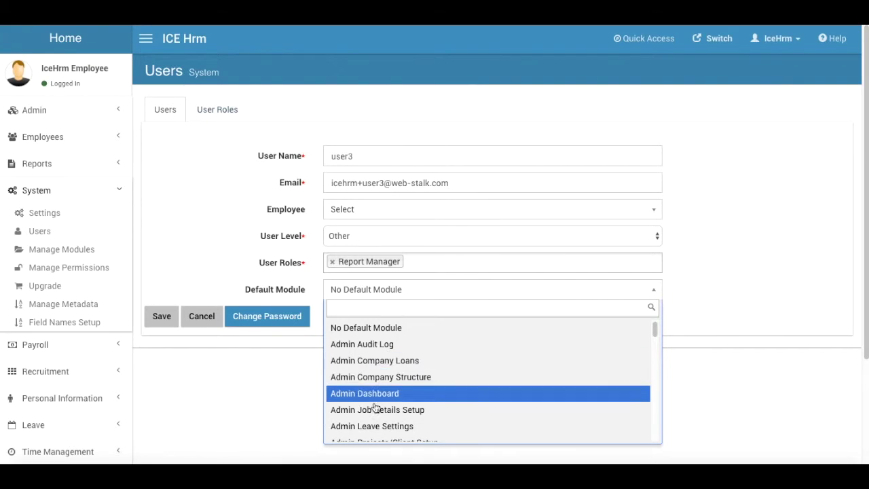
{"action": "scroll", "coordinate": [381, 408], "scroll_direction": "down", "scroll_amount": 2}
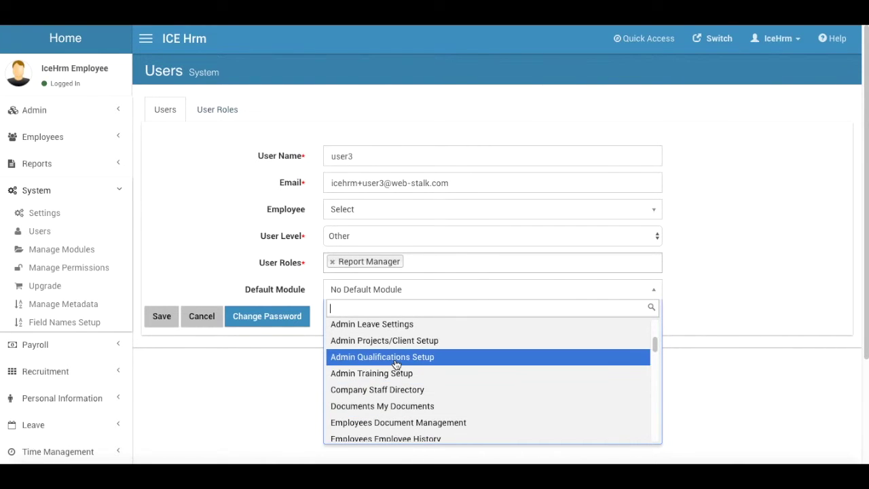
{"action": "type", "text": "Re"}
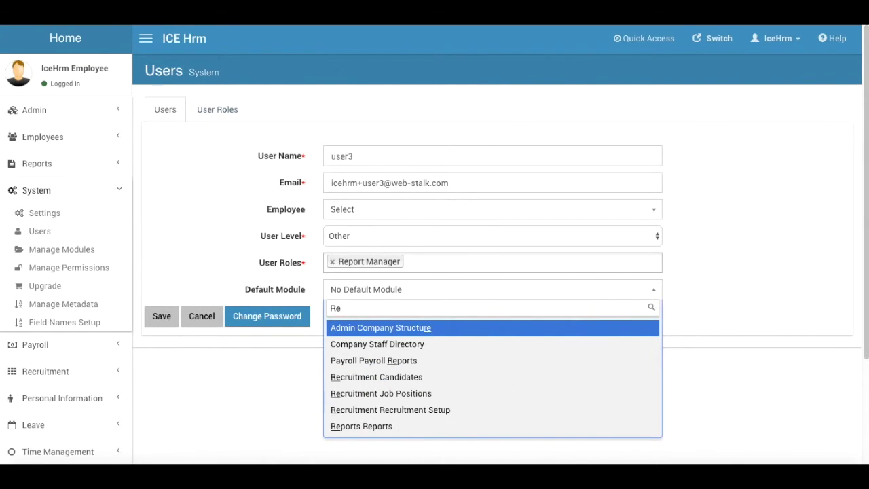
{"action": "type", "text": "po"}
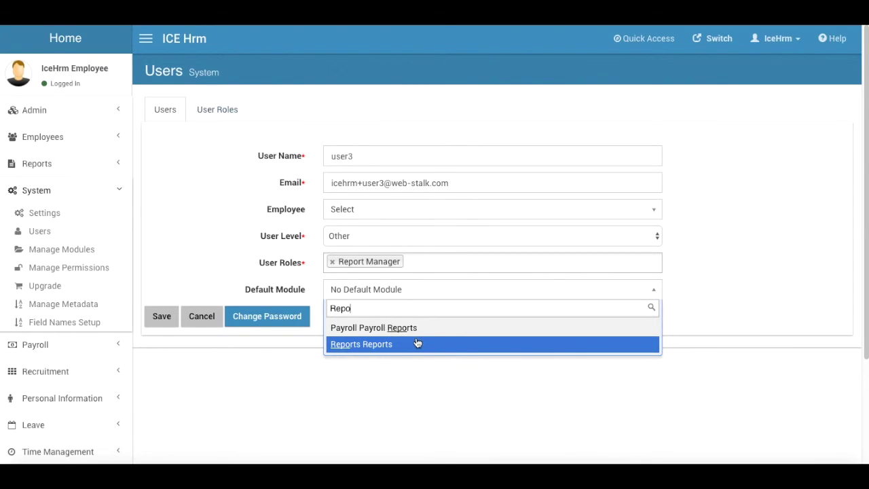
{"action": "left_click", "coordinate": [393, 347]}
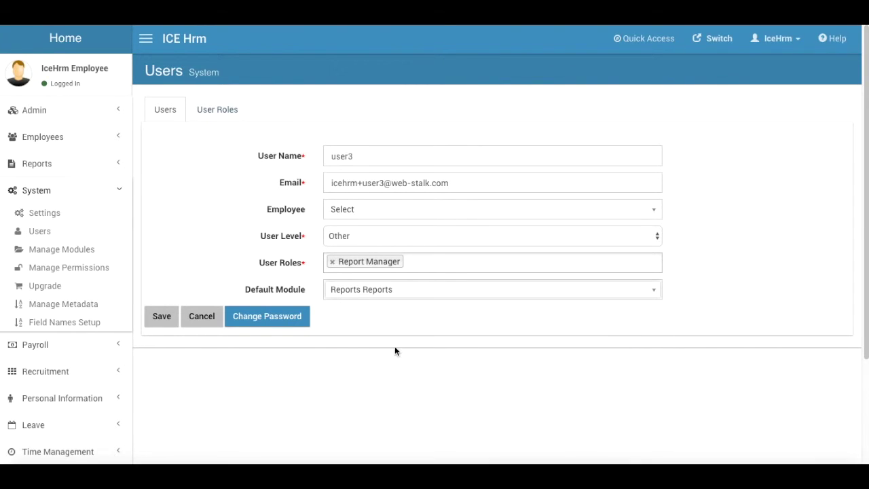
{"action": "left_click", "coordinate": [162, 319]}
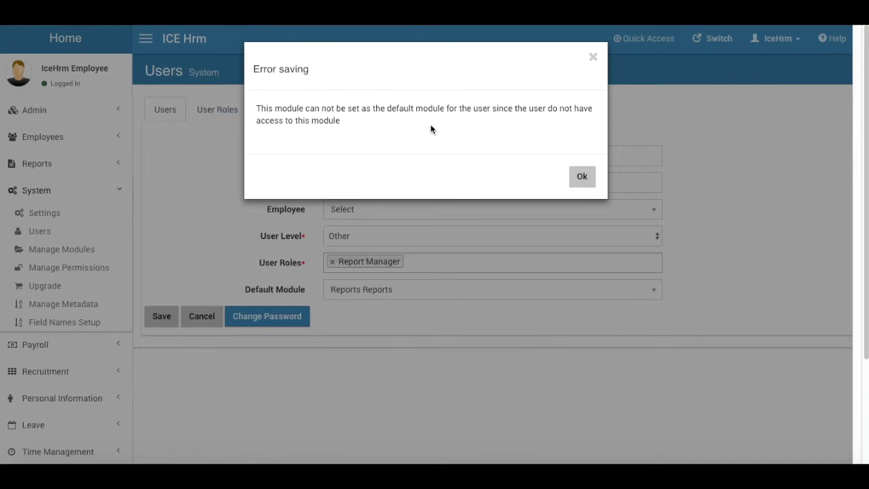
Dismiss the module-access error, discard user3's changes, and go to Manage Modules.
{"action": "left_click", "coordinate": [585, 178]}
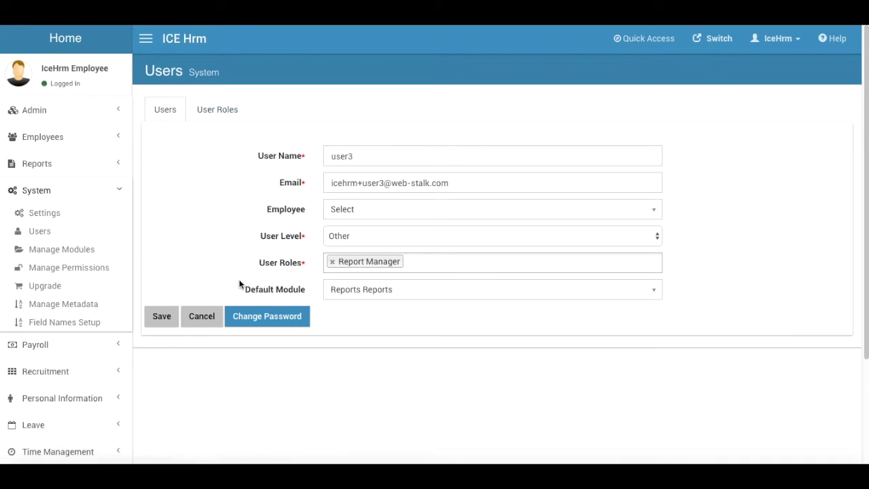
{"action": "left_click", "coordinate": [201, 316]}
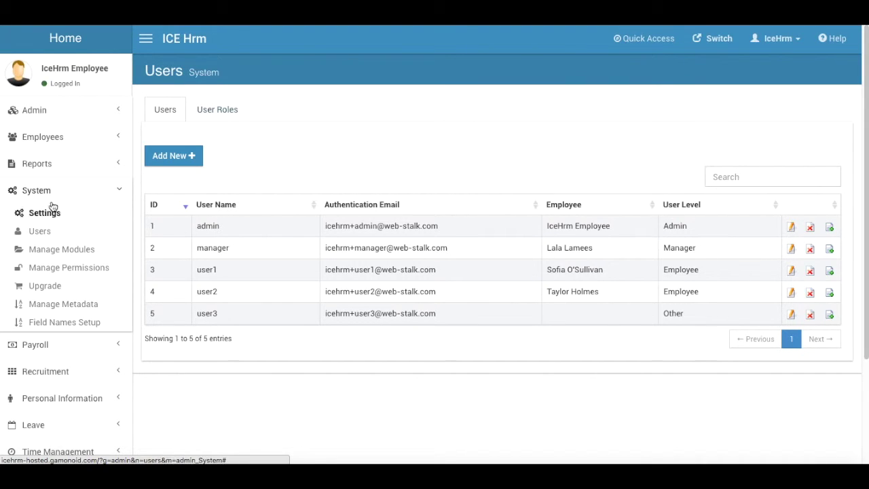
{"action": "left_click", "coordinate": [64, 250]}
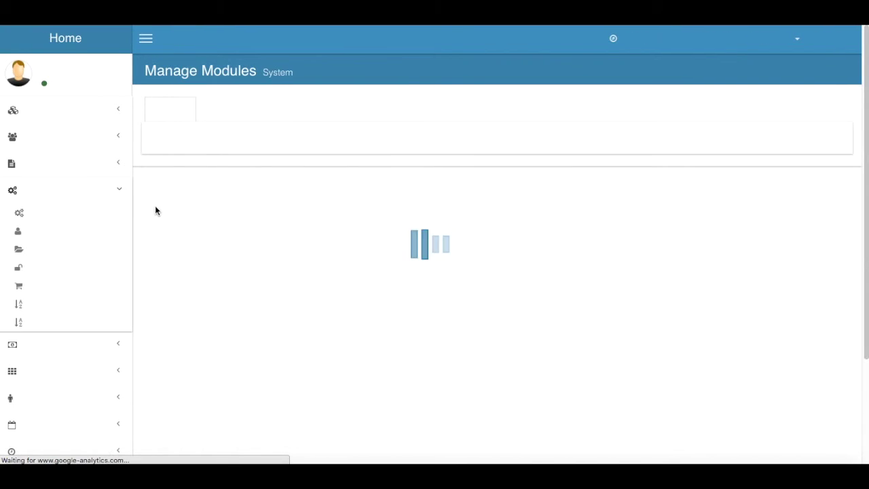
Find the Reports module, add the Report Manager user role to it, and save.
{"action": "left_click", "coordinate": [738, 157]}
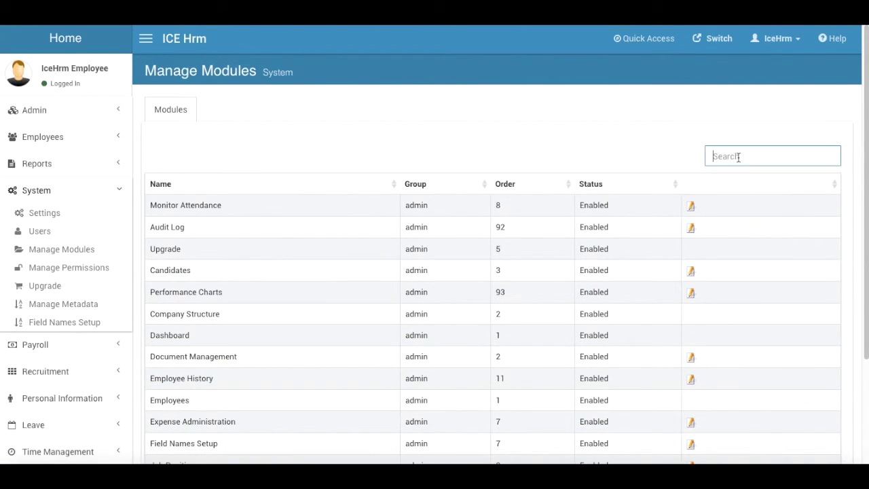
{"action": "type", "text": "Reports"}
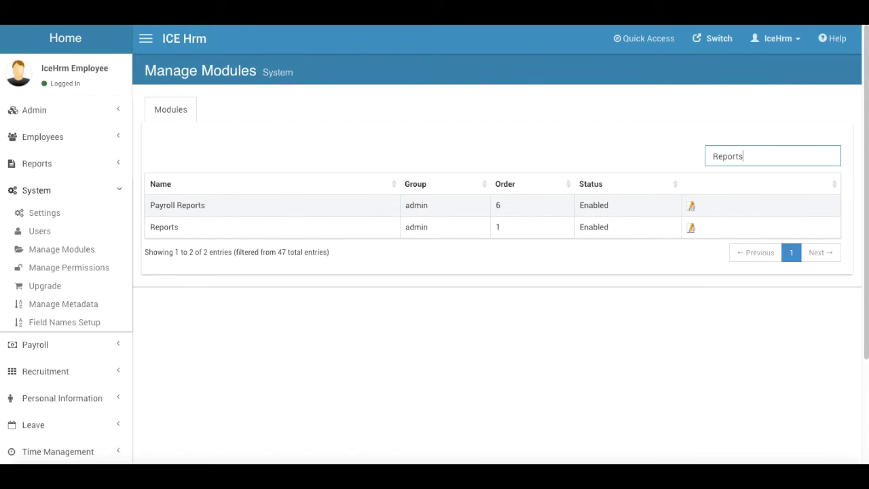
{"action": "left_click", "coordinate": [692, 229]}
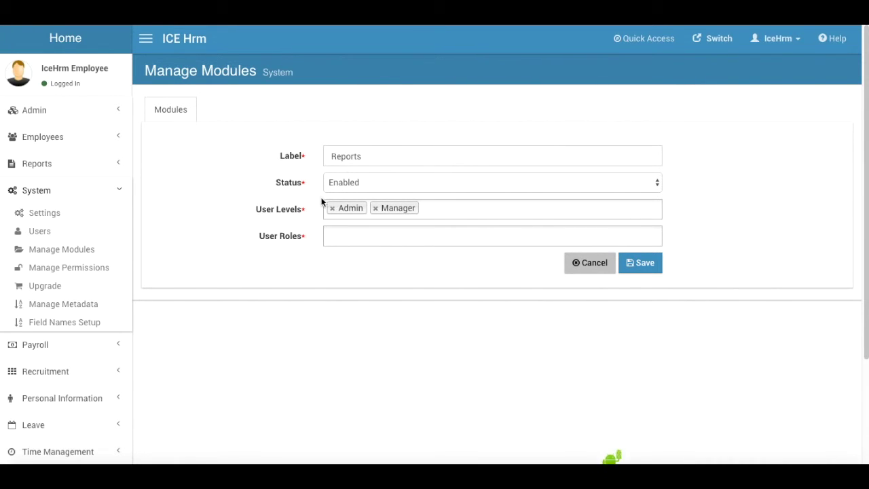
{"action": "left_click", "coordinate": [347, 239]}
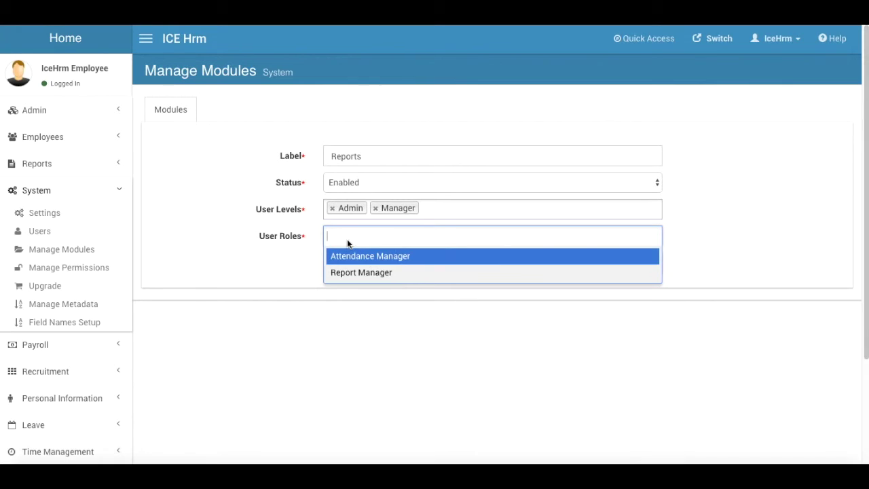
{"action": "left_click", "coordinate": [363, 274]}
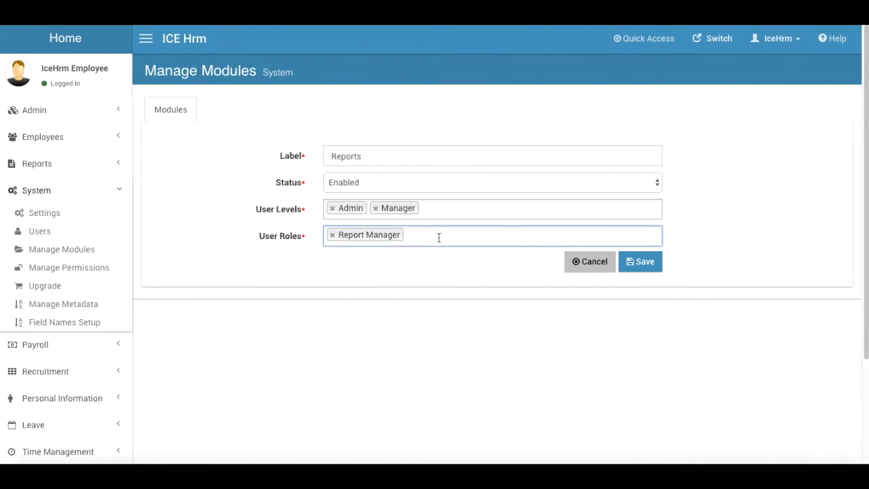
{"action": "left_click", "coordinate": [647, 262]}
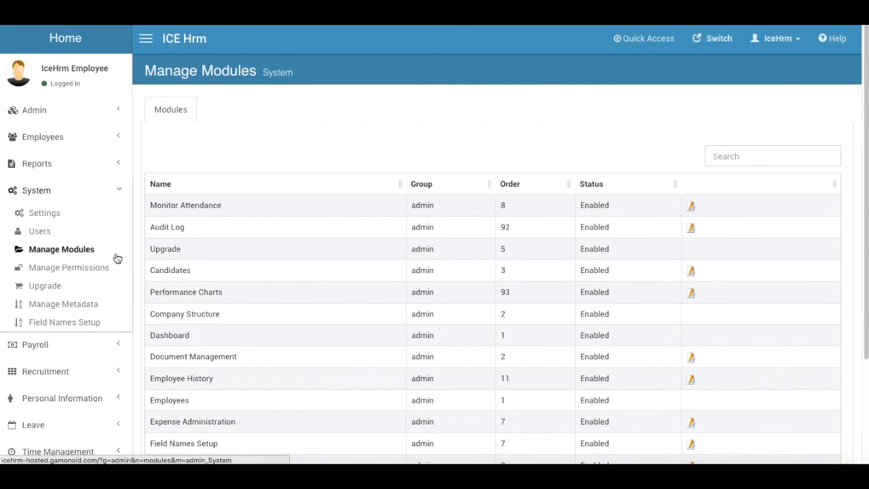
{"action": "left_click", "coordinate": [42, 234]}
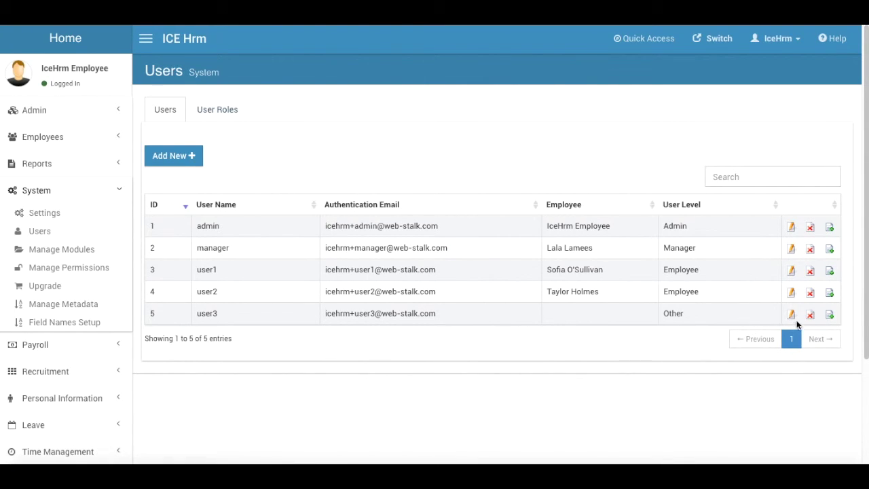
Edit user3 again and set its default module to Reports Reports.
{"action": "left_click", "coordinate": [790, 314]}
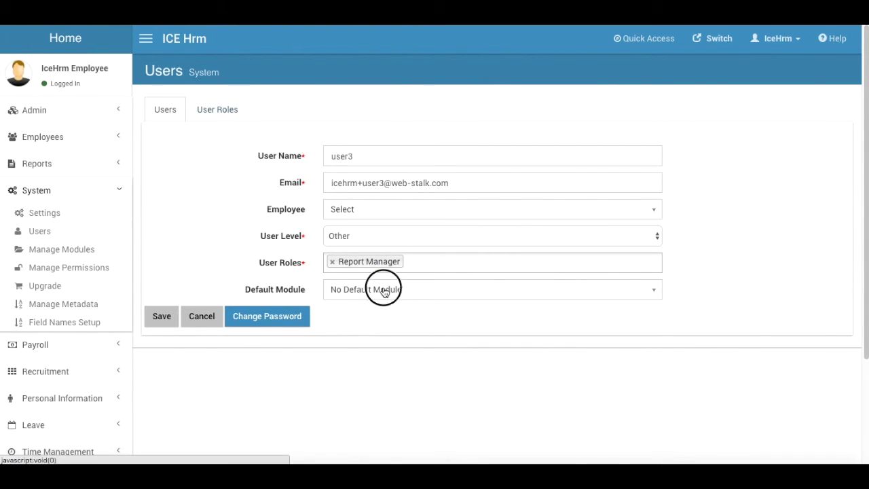
{"action": "left_click", "coordinate": [384, 291]}
{"action": "scroll", "coordinate": [364, 405], "scroll_direction": "down", "scroll_amount": 2}
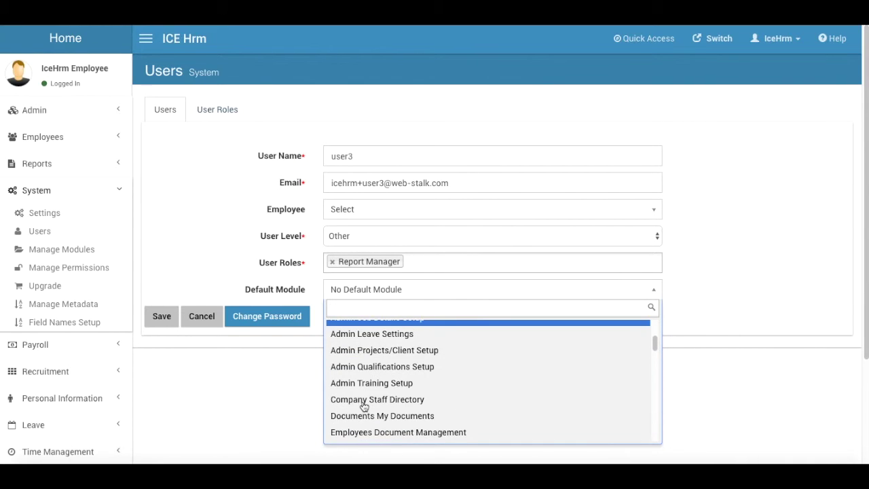
{"action": "scroll", "coordinate": [364, 405], "scroll_direction": "up", "scroll_amount": 2}
{"action": "type", "text": "Re"}
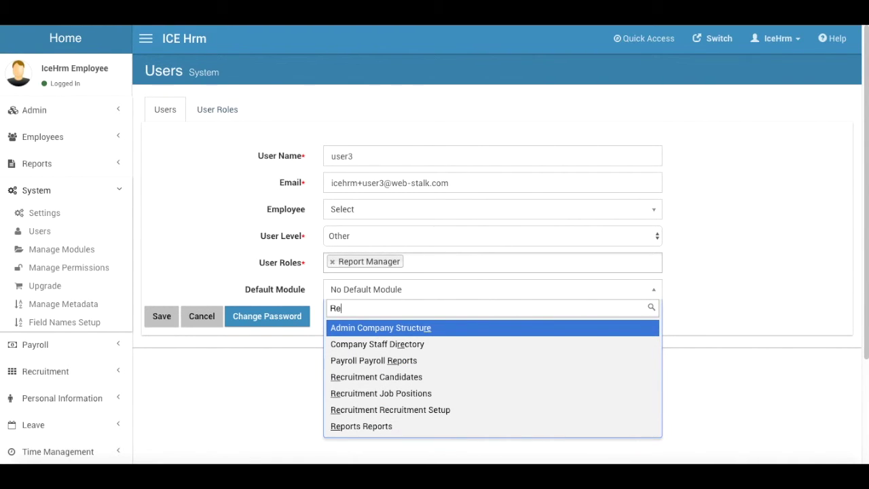
{"action": "type", "text": "po"}
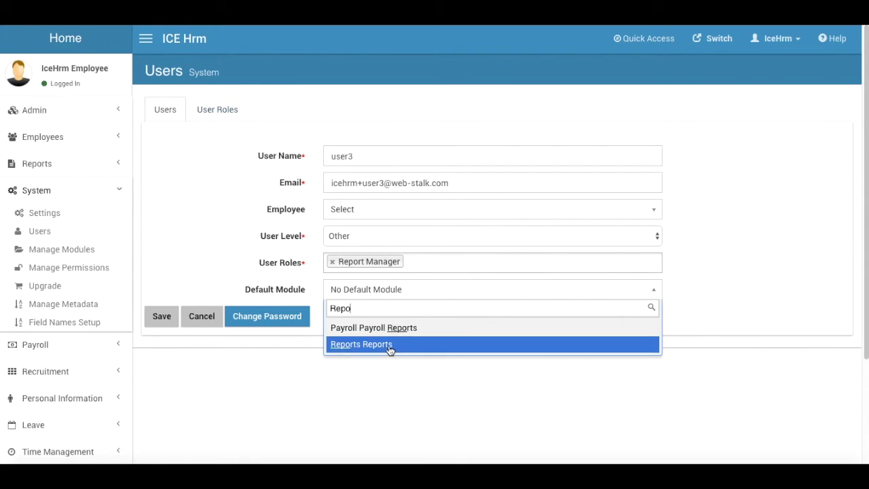
{"action": "left_click", "coordinate": [389, 347]}
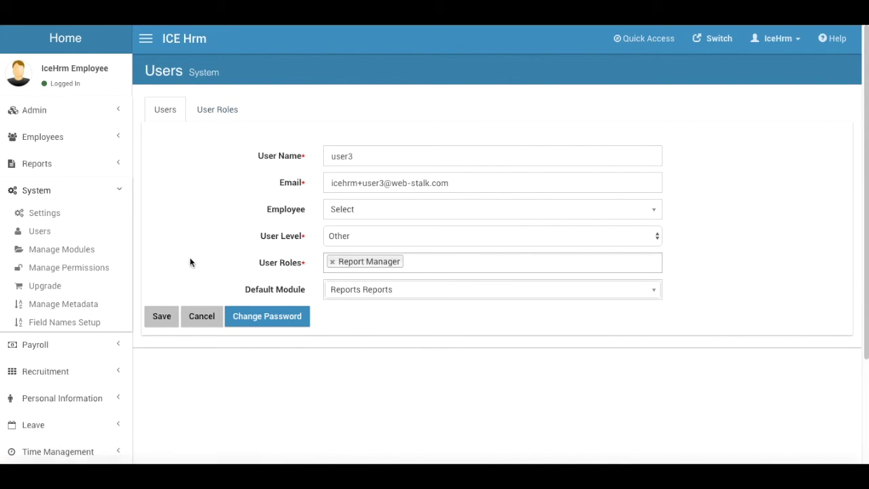
{"action": "left_click", "coordinate": [38, 165]}
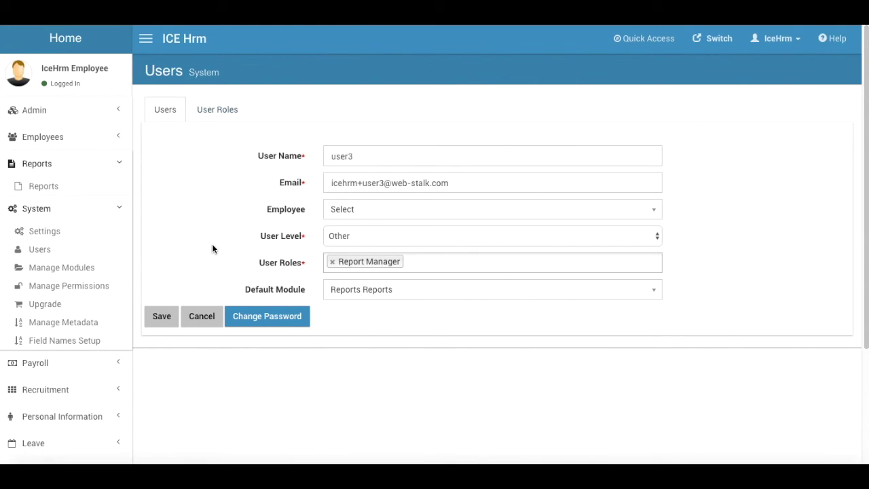
Save user3 with default module Reports Reports, then open the account menu.
{"action": "left_click", "coordinate": [162, 316]}
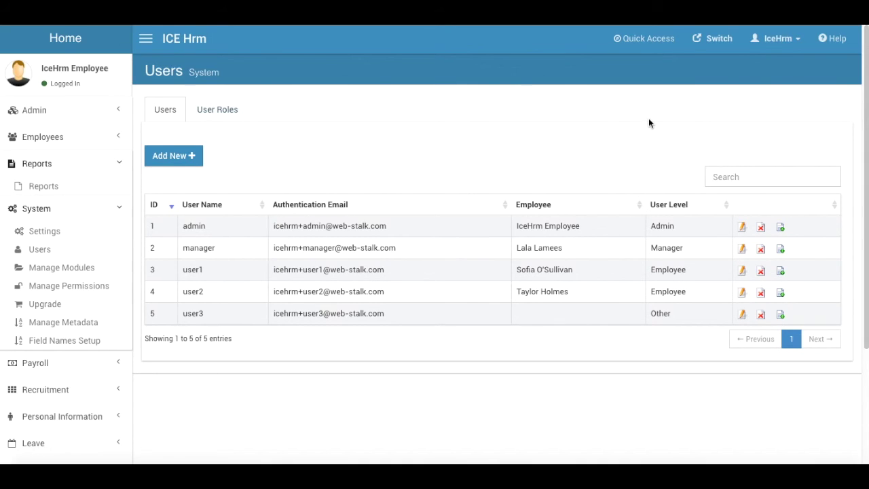
{"action": "left_click", "coordinate": [781, 39]}
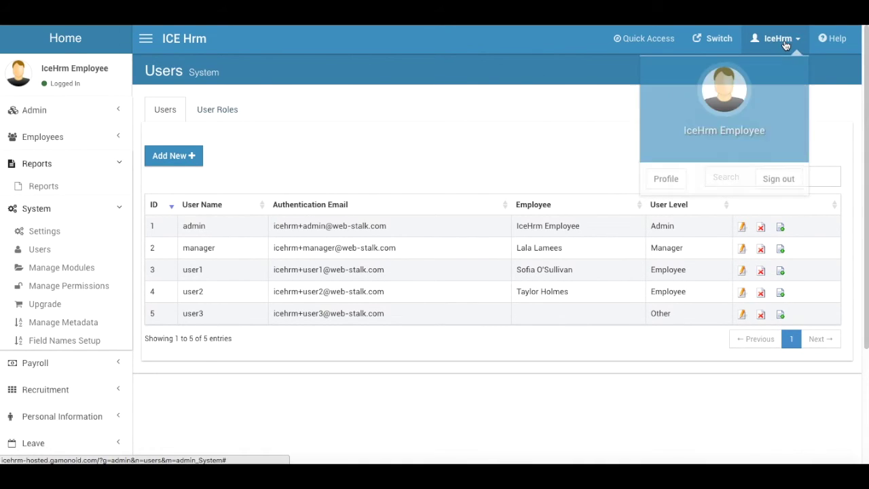
Sign out of the admin account and sign in as user3 with its password.
{"action": "left_click", "coordinate": [778, 177]}
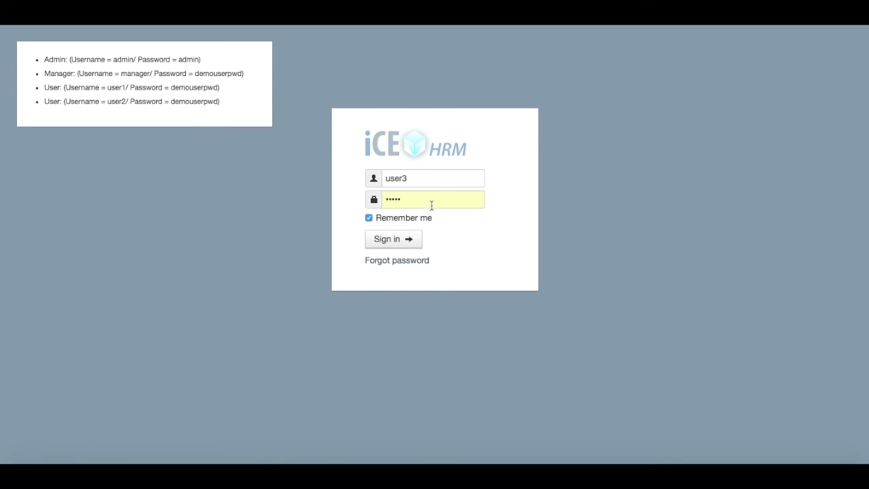
{"action": "left_click", "coordinate": [361, 191]}
{"action": "type", "text": "dem"}
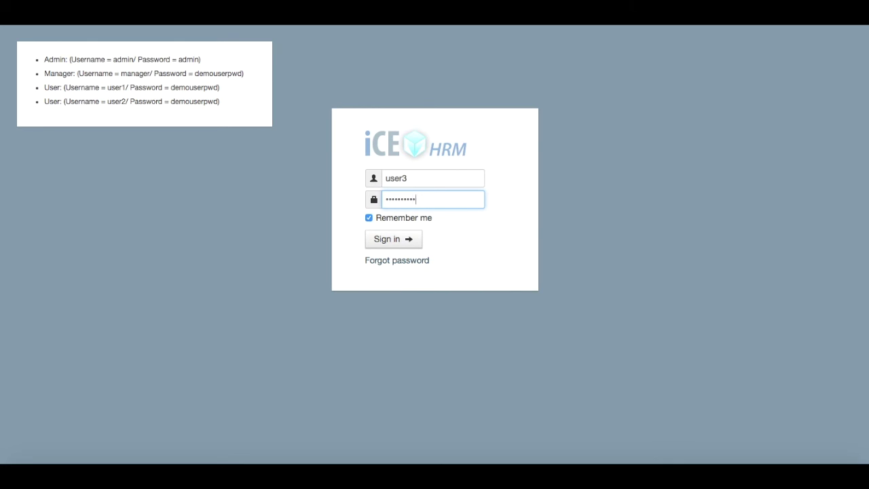
{"action": "left_click", "coordinate": [399, 244]}
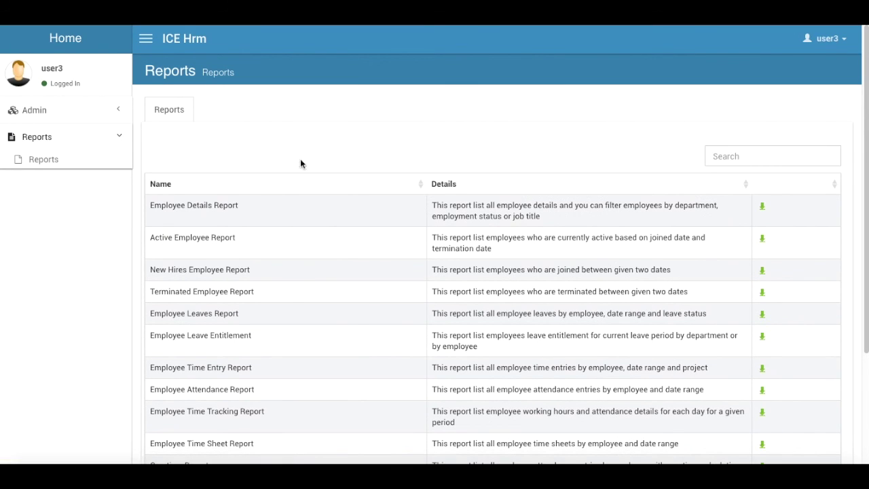
Scroll through user3's list of 14 available reports and back to the top.
{"action": "scroll", "coordinate": [390, 192], "scroll_direction": "down", "scroll_amount": 2}
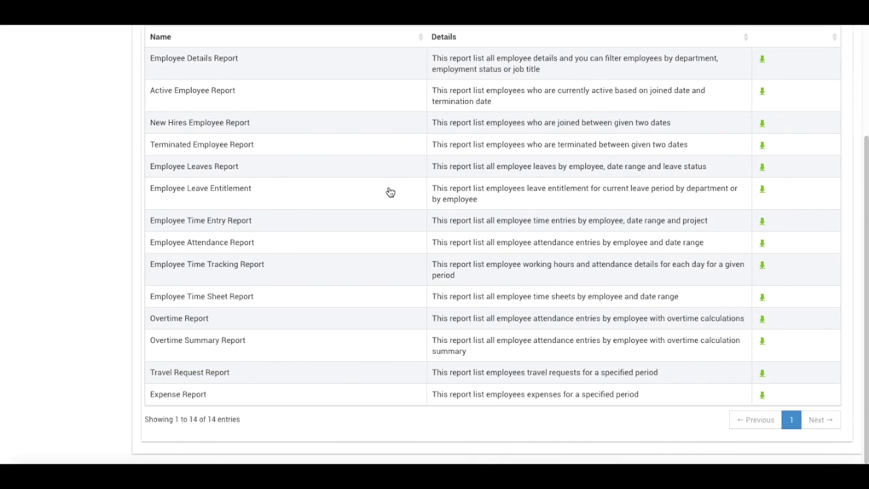
{"action": "scroll", "coordinate": [390, 192], "scroll_direction": "up", "scroll_amount": 2}
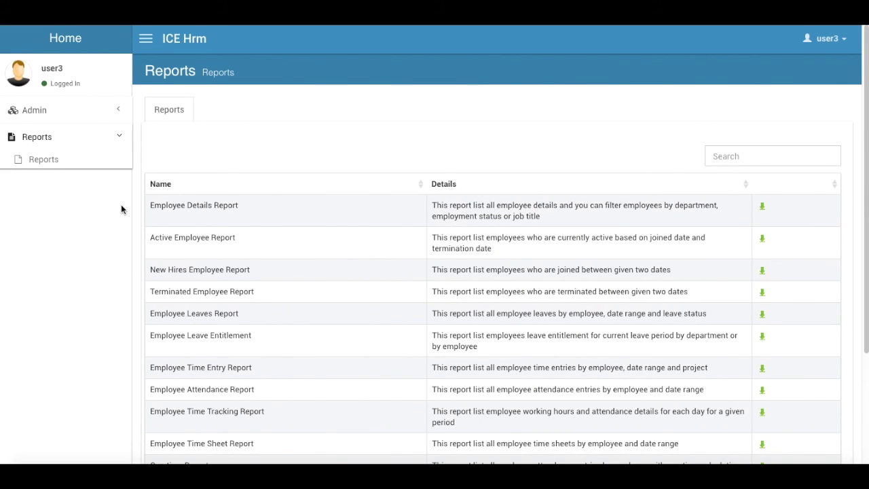